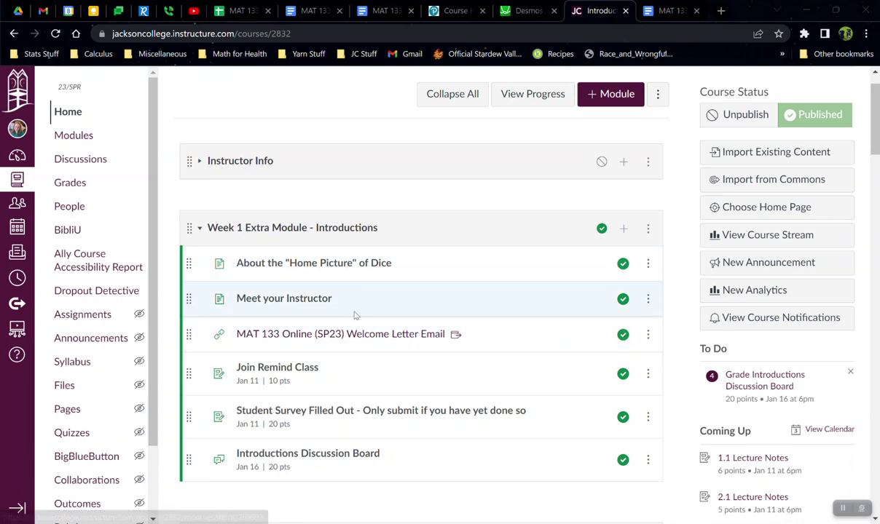
Step: Open the MAT 133 Online (SP23) Welcome Letter Email from the Week 1 Extra Module - Introductions
scroll(354, 315, down, 1)
scroll(352, 278, up, 1)
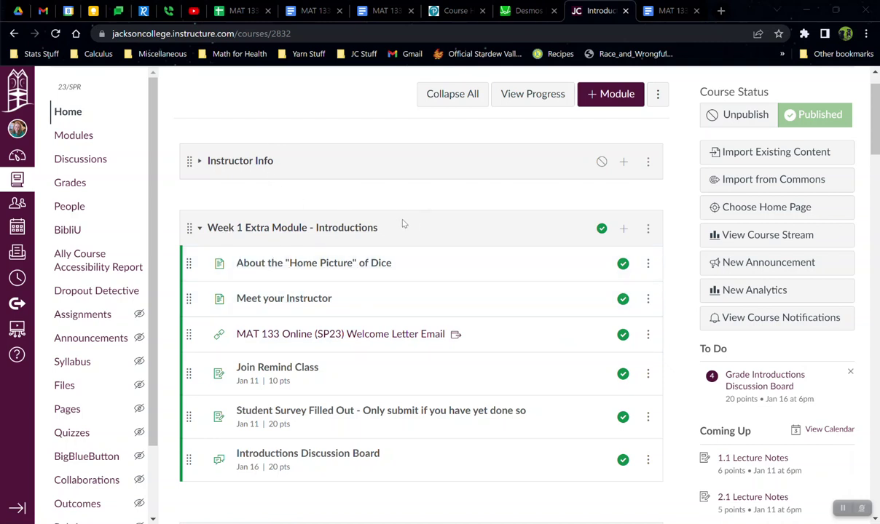
right_click(293, 340)
click(326, 350)
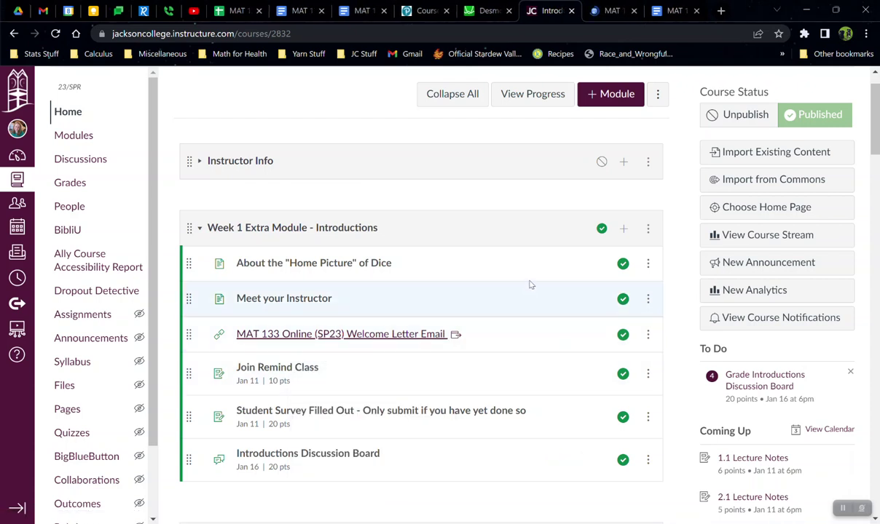
click(283, 335)
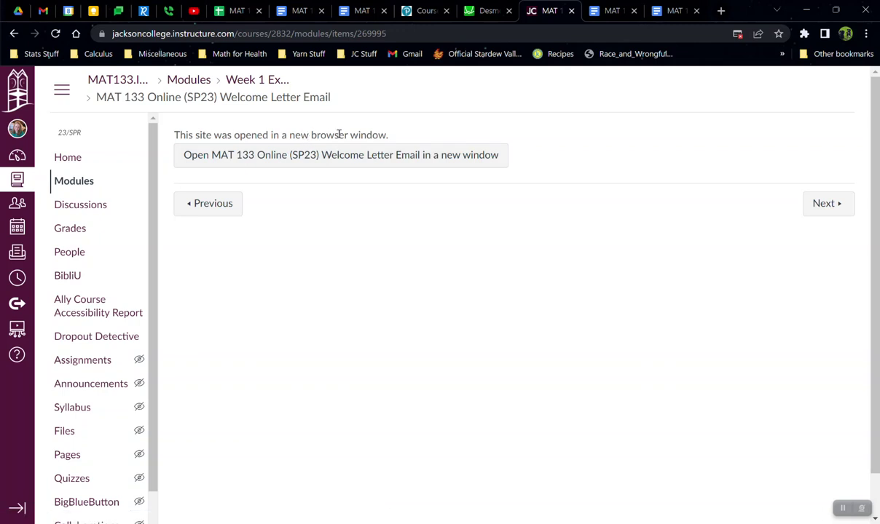
click(269, 155)
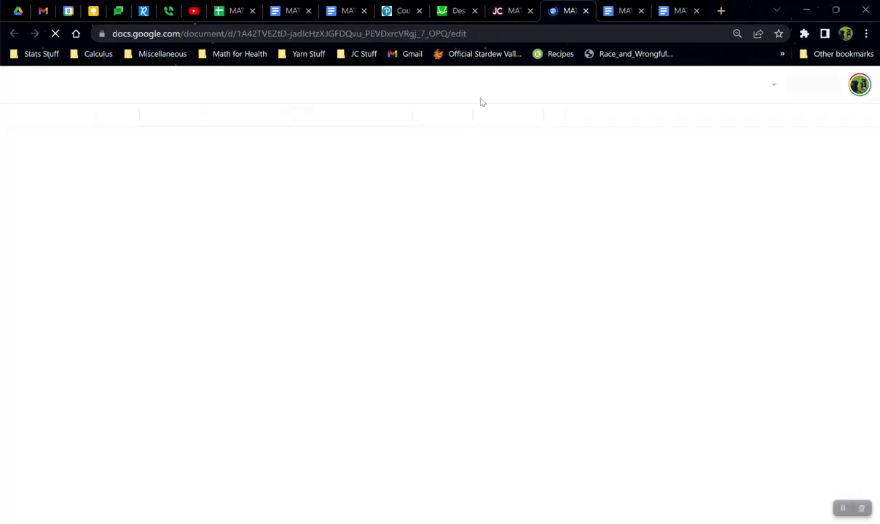
Step: Close the duplicate tabs of the welcome letter and switch to its one remaining tab
click(584, 10)
click(595, 10)
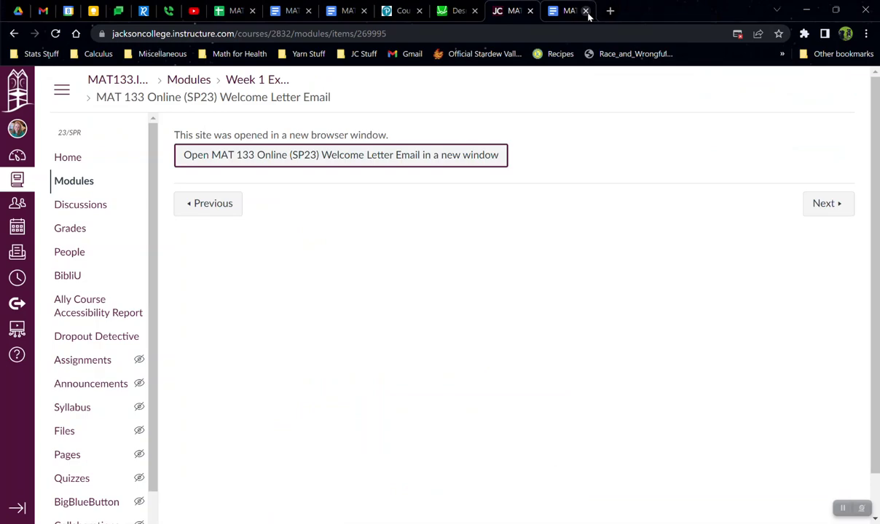
click(571, 10)
Step: Examine the Course Materials section of the welcome letter, highlighting the MAT 133 Coursepack entry and its two sub-items
scroll(503, 225, up, 10)
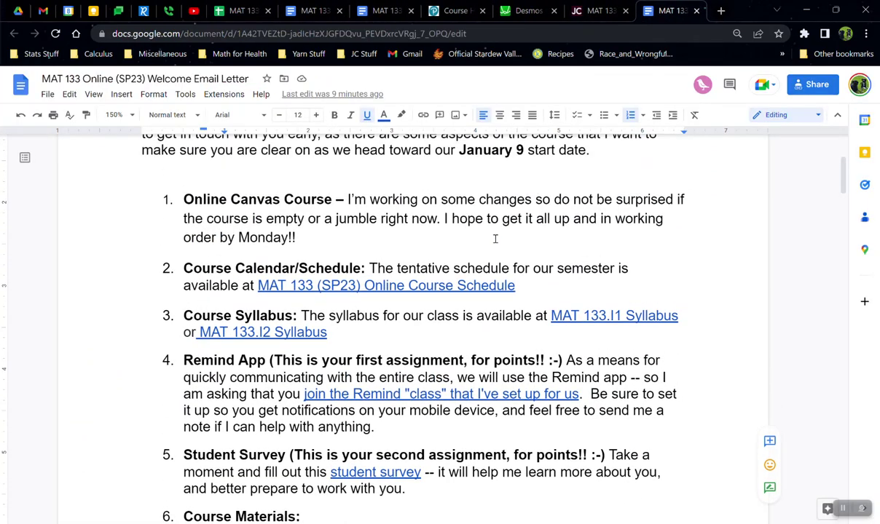
scroll(496, 240, down, 5)
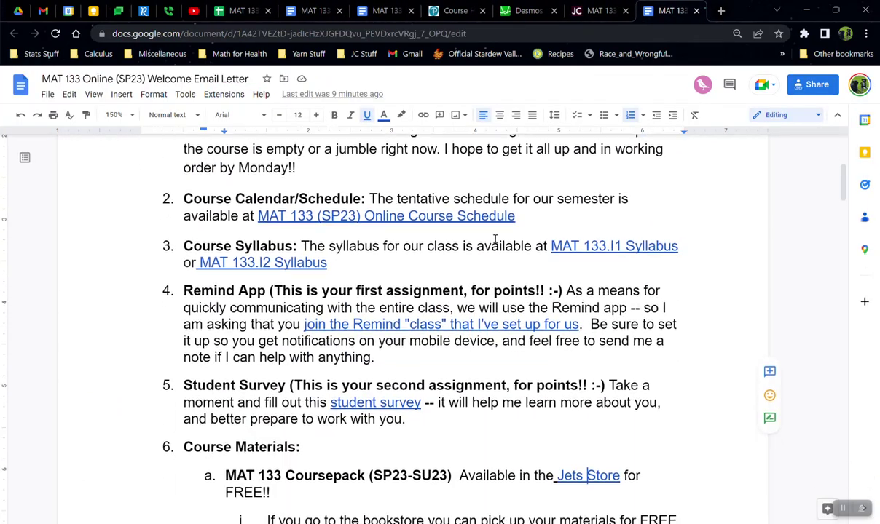
click(275, 369)
scroll(369, 277, down, 1)
scroll(318, 269, down, 1)
drag(215, 195, 412, 326)
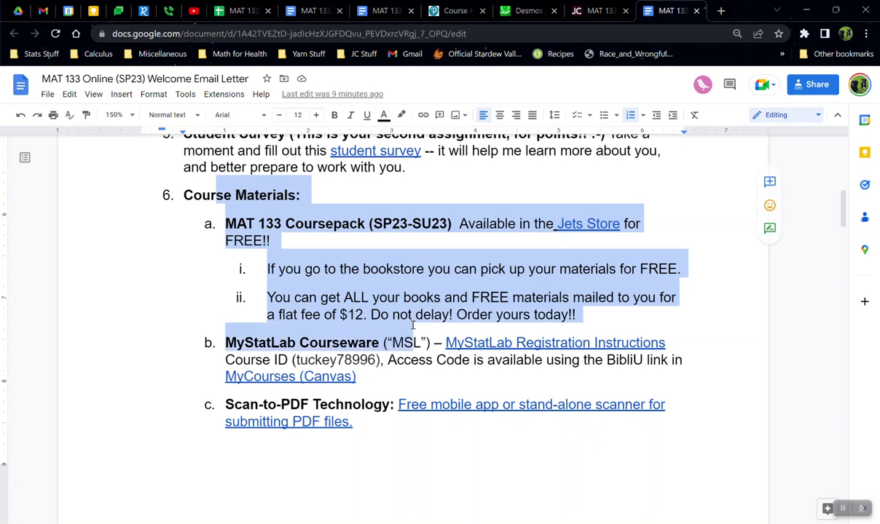
click(412, 325)
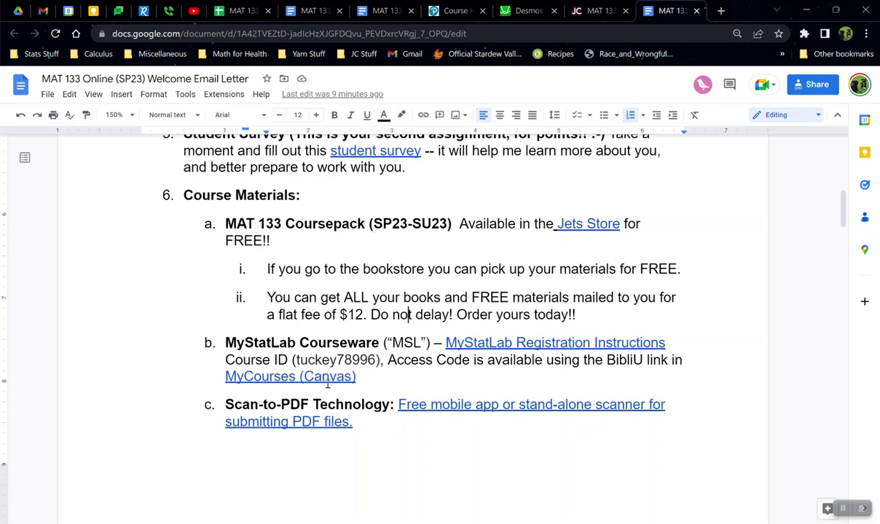
drag(215, 210, 598, 316)
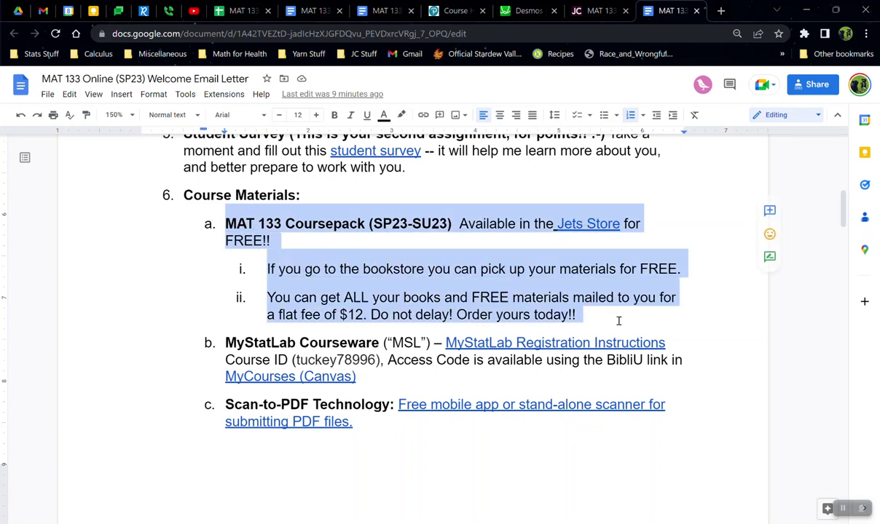
click(606, 302)
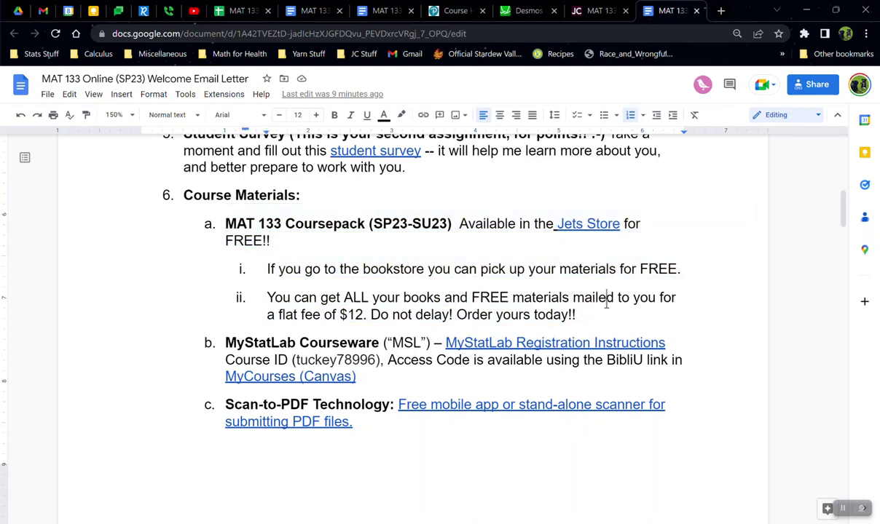
Step: Return to the Canvas course home page and look through the day-by-day modules
click(582, 10)
click(73, 160)
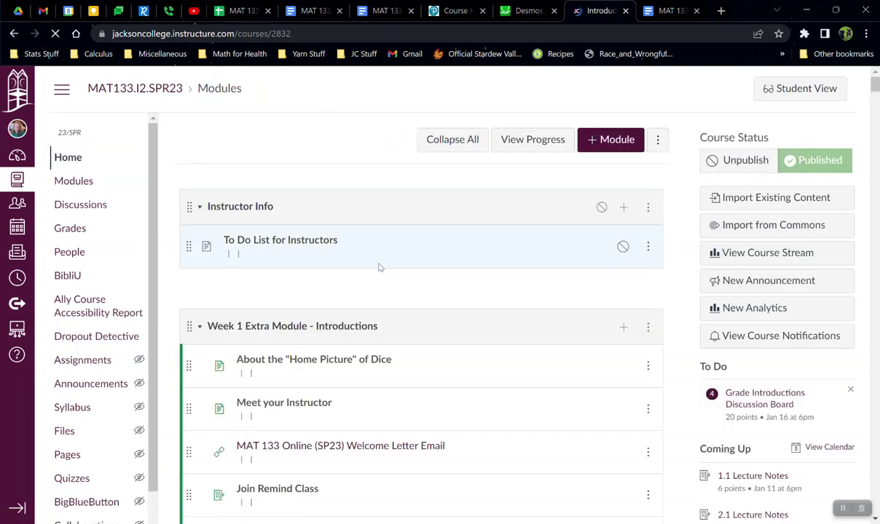
scroll(436, 314, down, 2)
scroll(437, 315, down, 8)
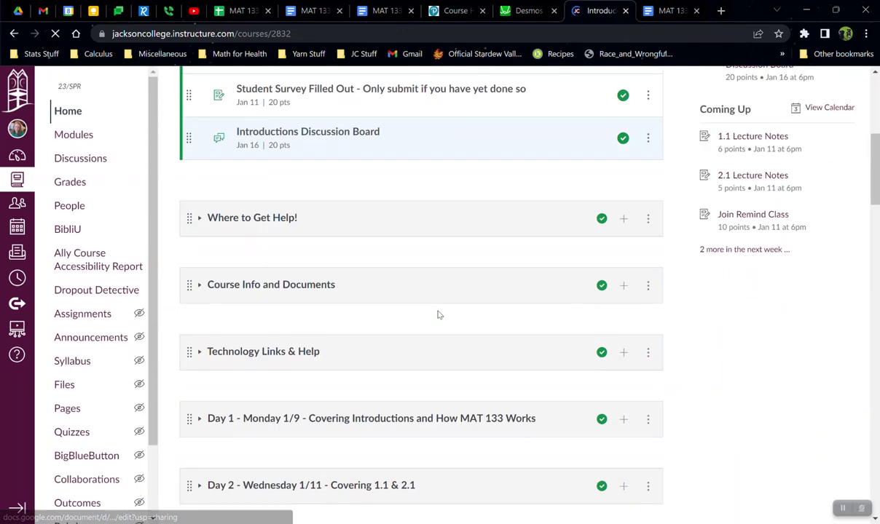
scroll(438, 314, down, 6)
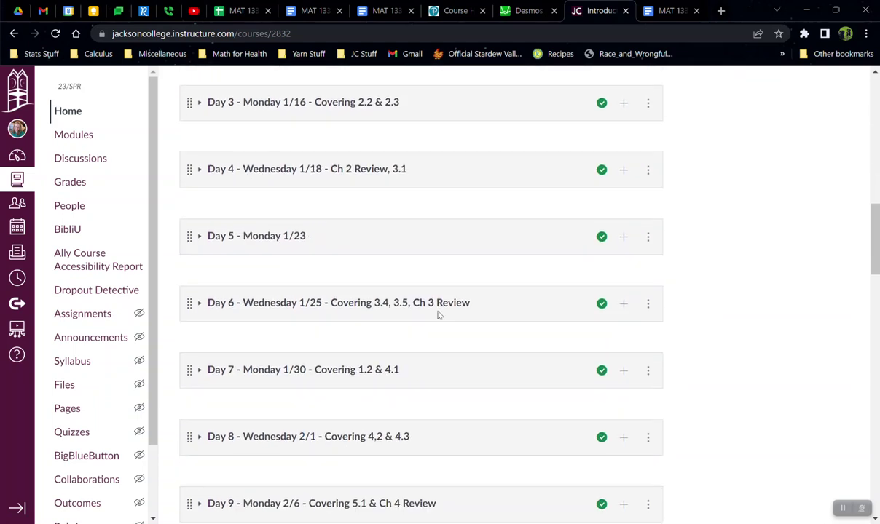
Step: Expand the Day 10 module, examine the assignments due Mon 2/13 at 6pm, and collapse the module again
click(311, 314)
scroll(324, 314, down, 3)
drag(418, 294, 246, 195)
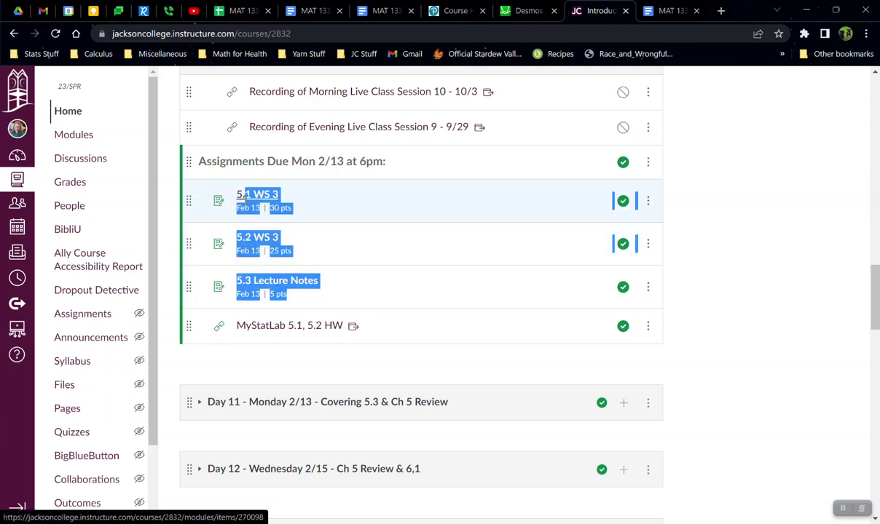
scroll(364, 184, up, 3)
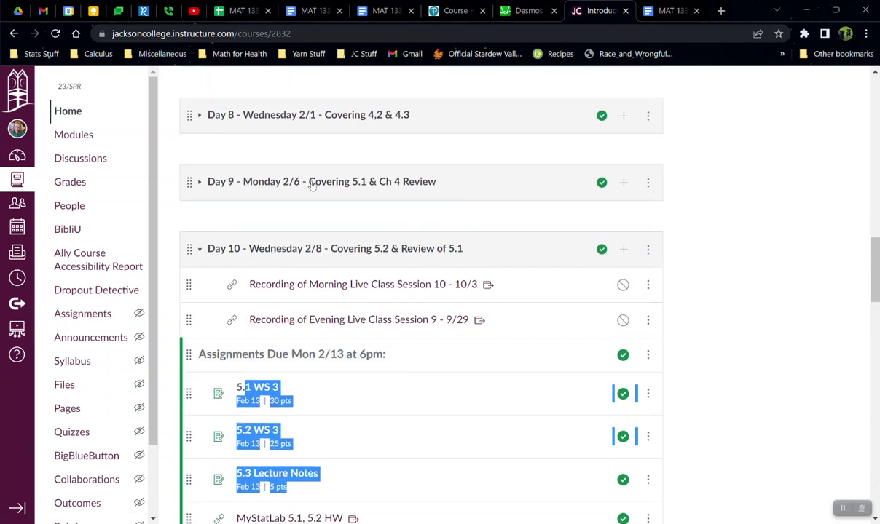
click(201, 250)
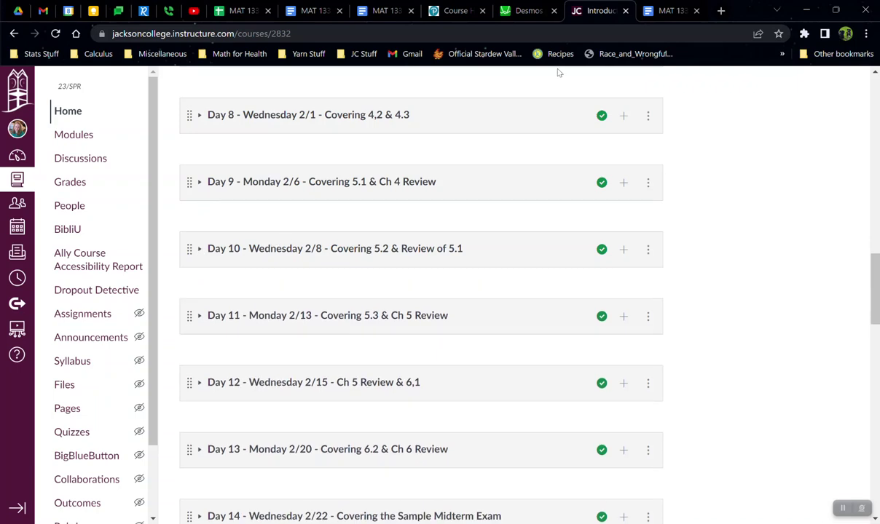
Step: Switch back to the welcome letter and highlight the line about picking up materials for free at the bookstore
scroll(610, 112, up, 10)
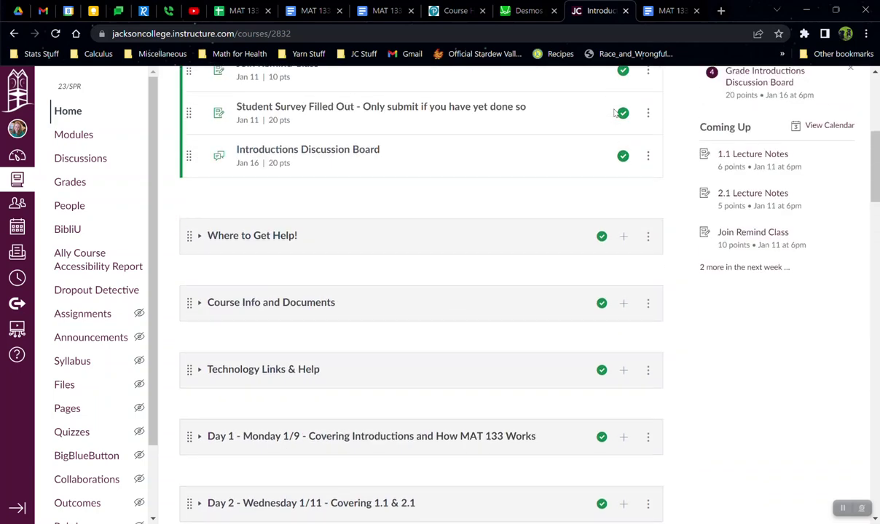
scroll(614, 113, up, 5)
scroll(604, 117, down, 2)
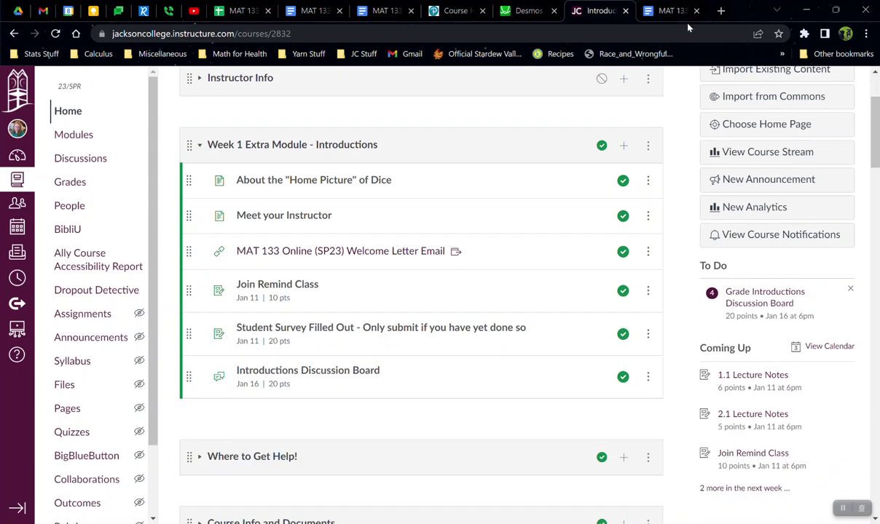
click(666, 11)
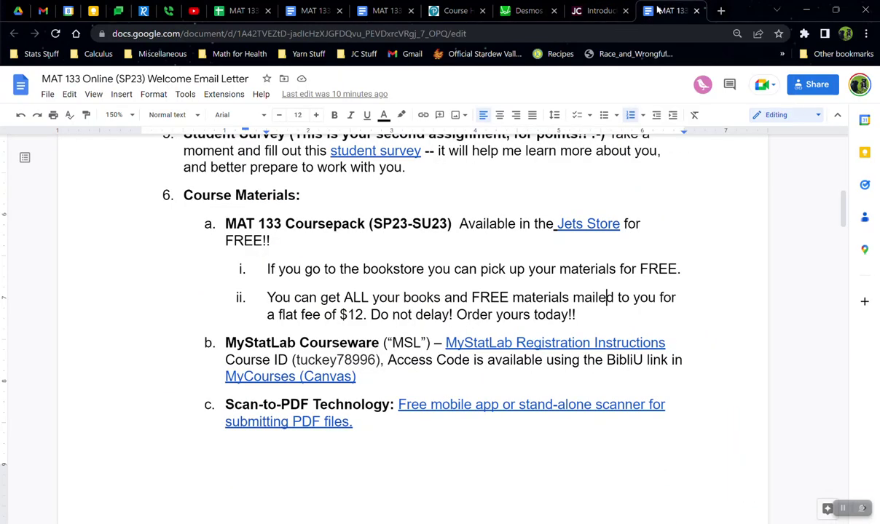
drag(285, 269, 680, 264)
click(595, 268)
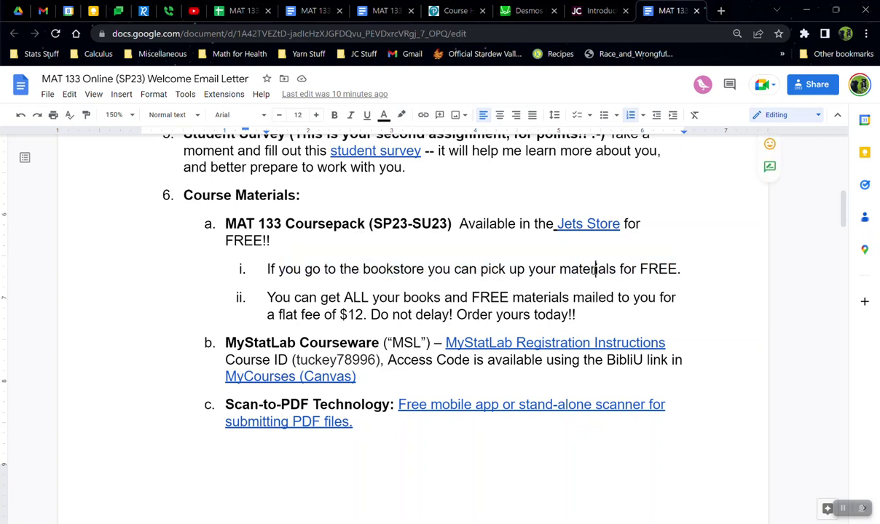
Step: Open the Jets Store web page from the coursepack entry's link and look over its online ordering banner
click(584, 224)
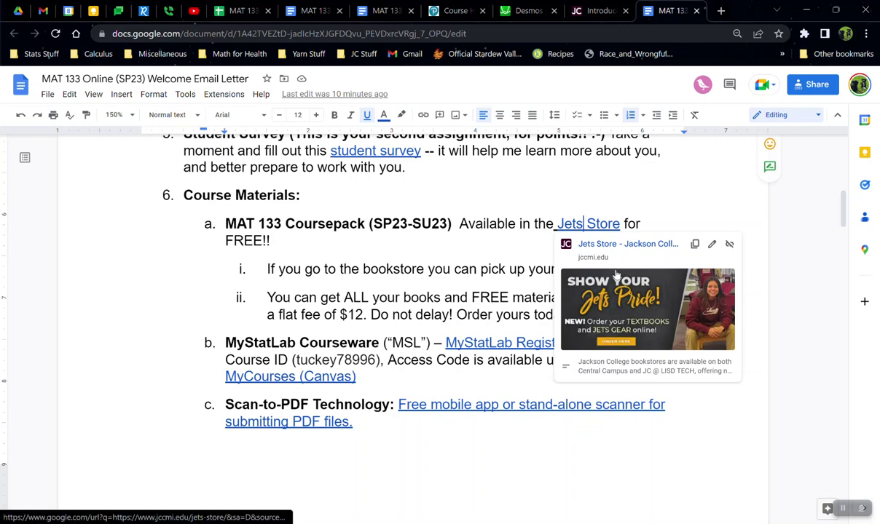
click(616, 275)
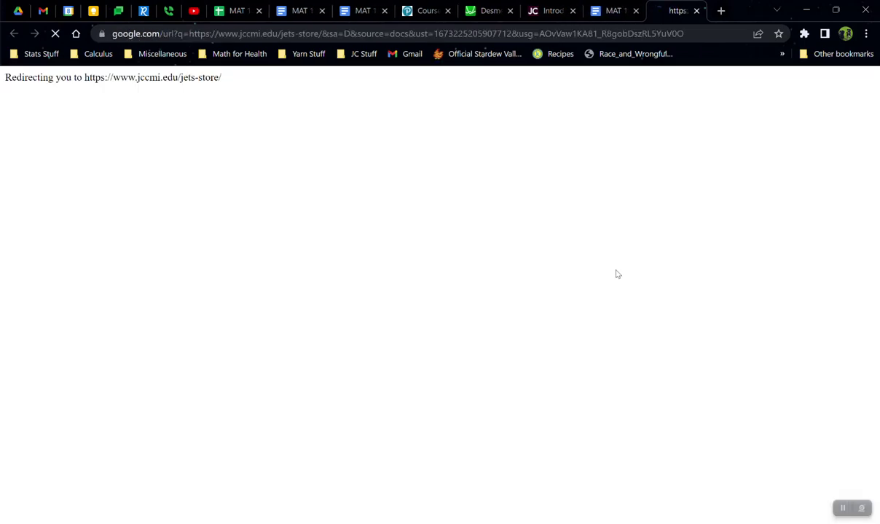
scroll(588, 211, down, 1)
scroll(588, 212, down, 2)
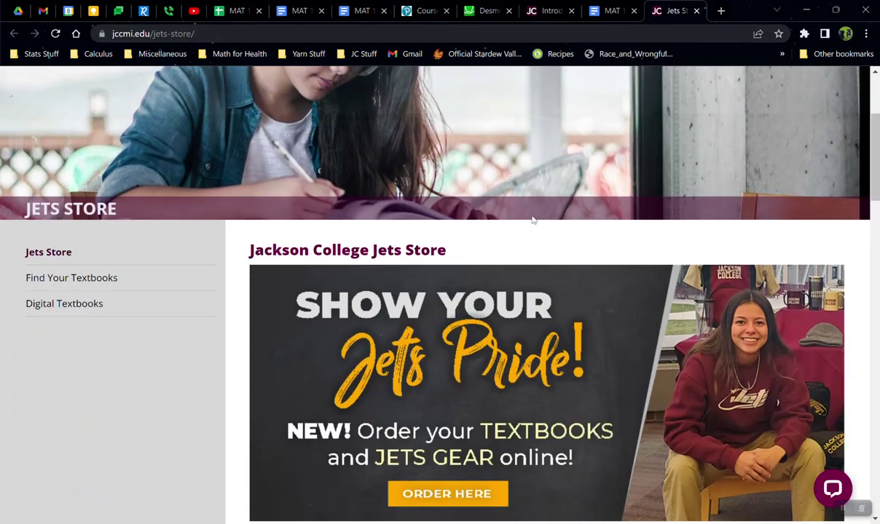
scroll(506, 222, down, 3)
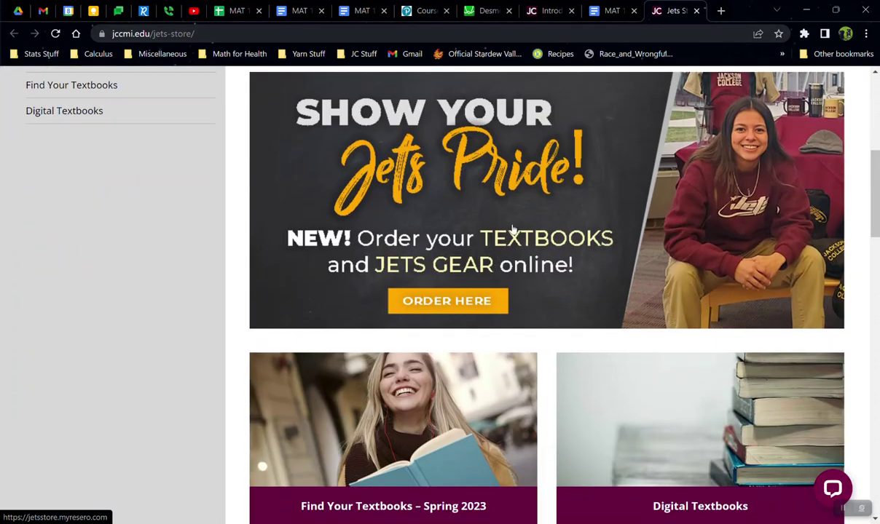
scroll(551, 164, up, 1)
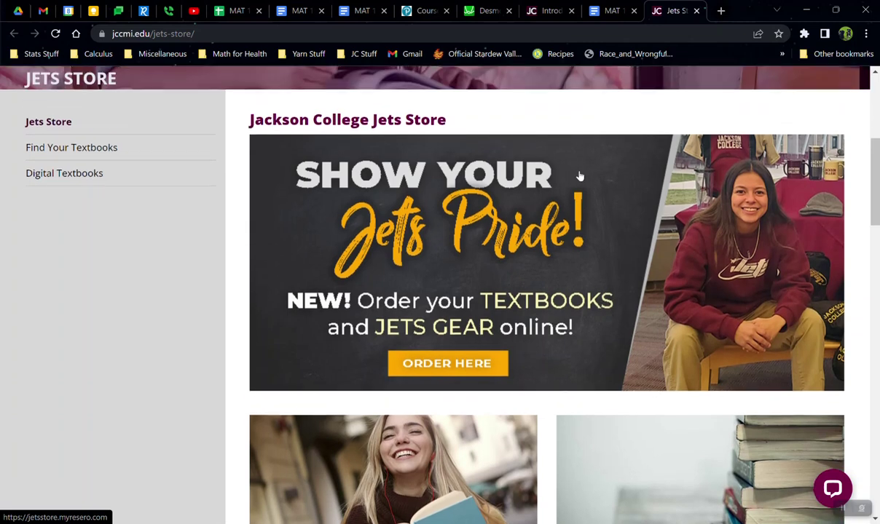
scroll(520, 197, up, 1)
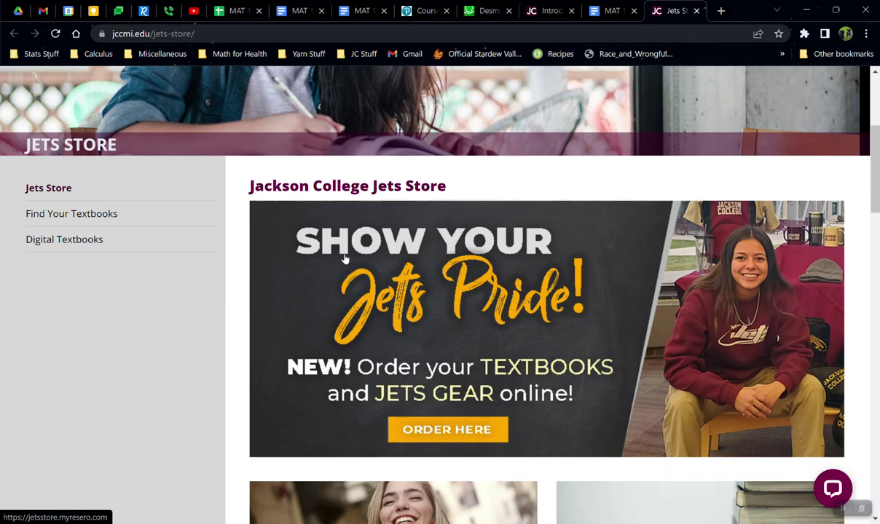
scroll(466, 158, up, 1)
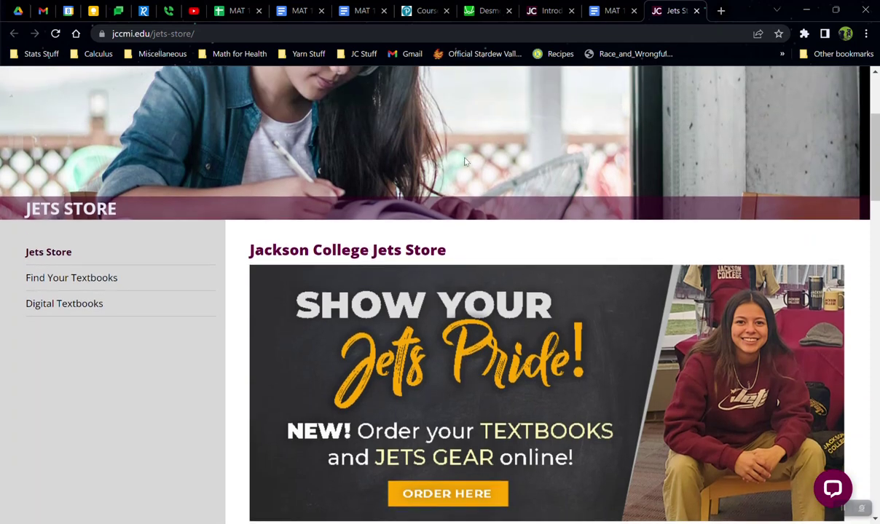
scroll(370, 288, down, 1)
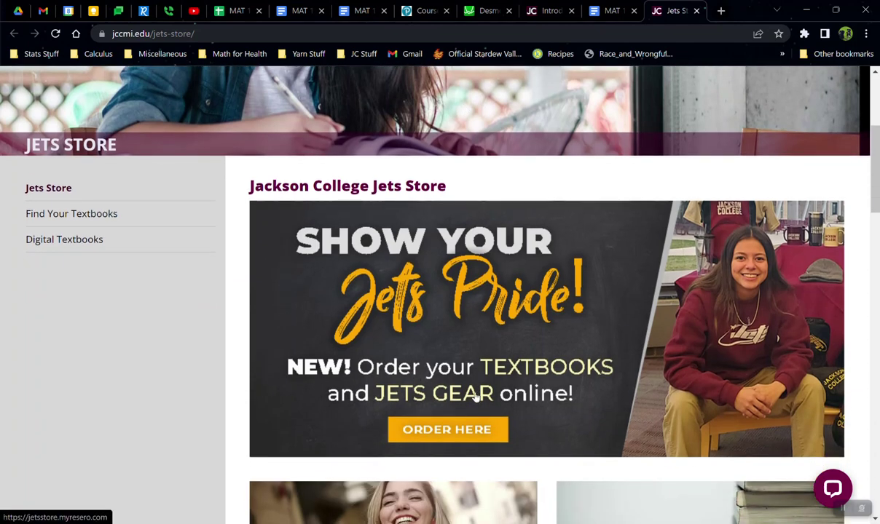
Step: Open the Jets Store online ordering site and look over its featured products
click(470, 438)
scroll(498, 315, down, 1)
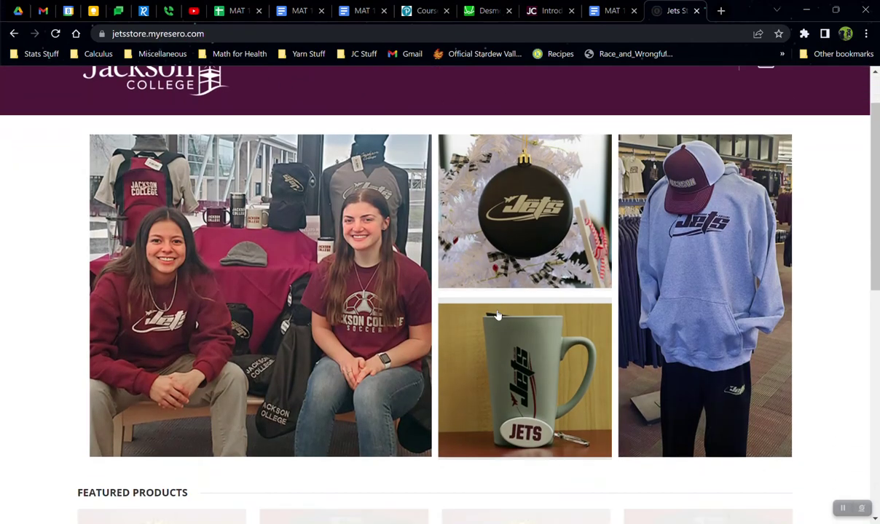
scroll(497, 315, down, 4)
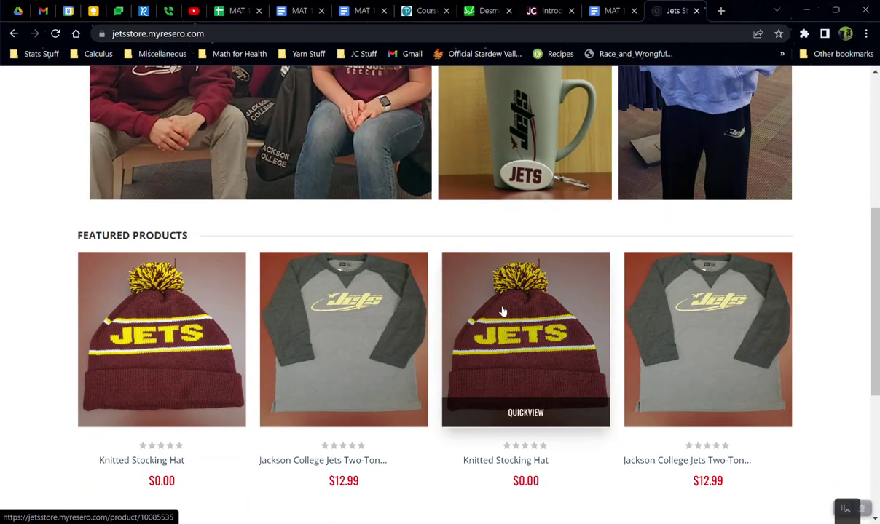
scroll(502, 308, down, 1)
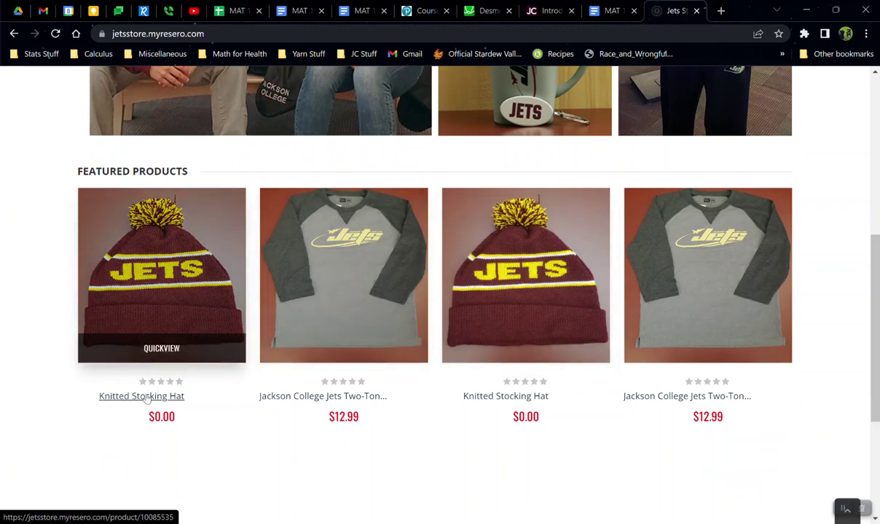
Step: Open the textbook search page of the Jets Store ordering site
scroll(680, 294, up, 3)
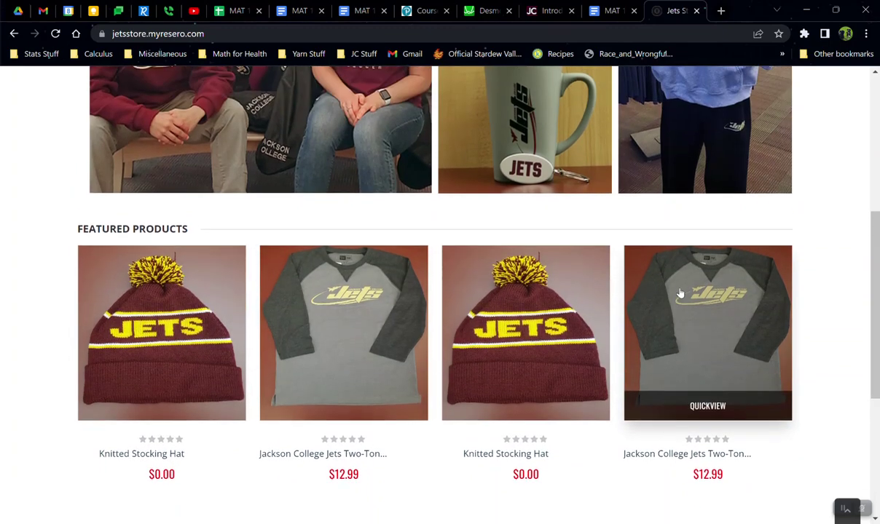
scroll(692, 290, up, 3)
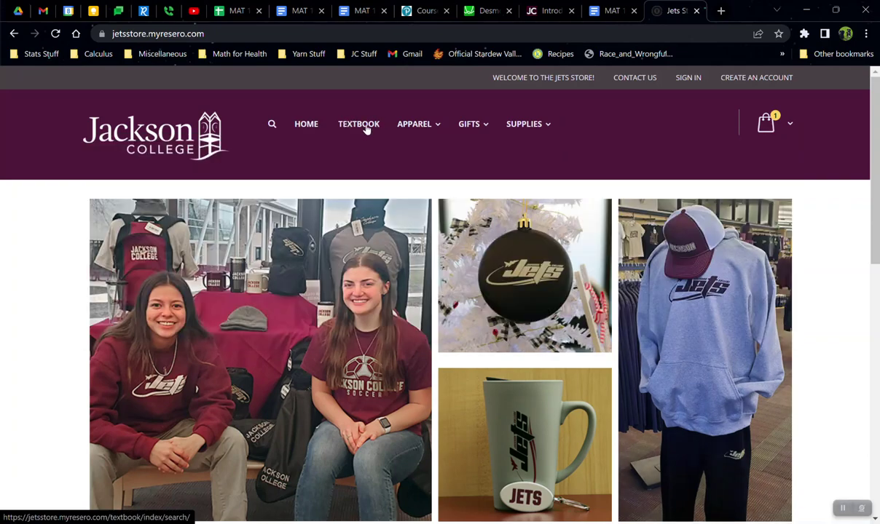
click(367, 129)
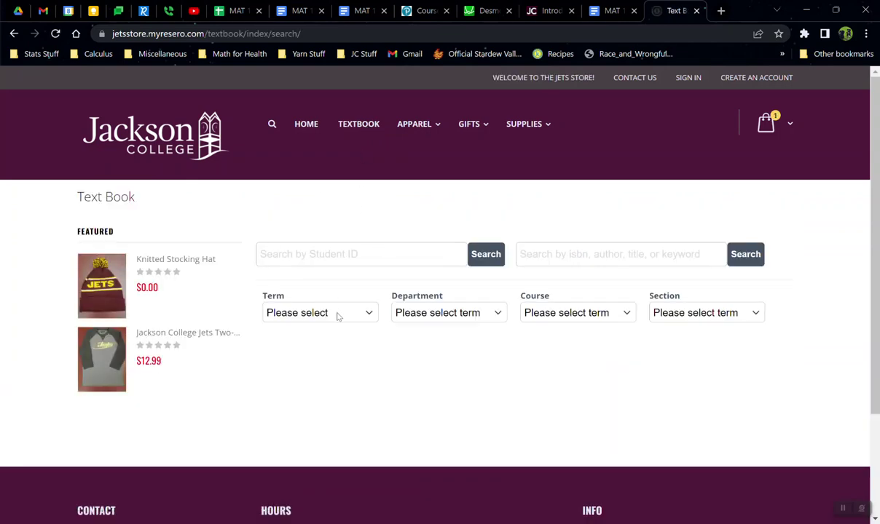
Step: Set the textbook search to the 23/SPR-Spring 2023 term and the MAT-Mathematics department
click(337, 316)
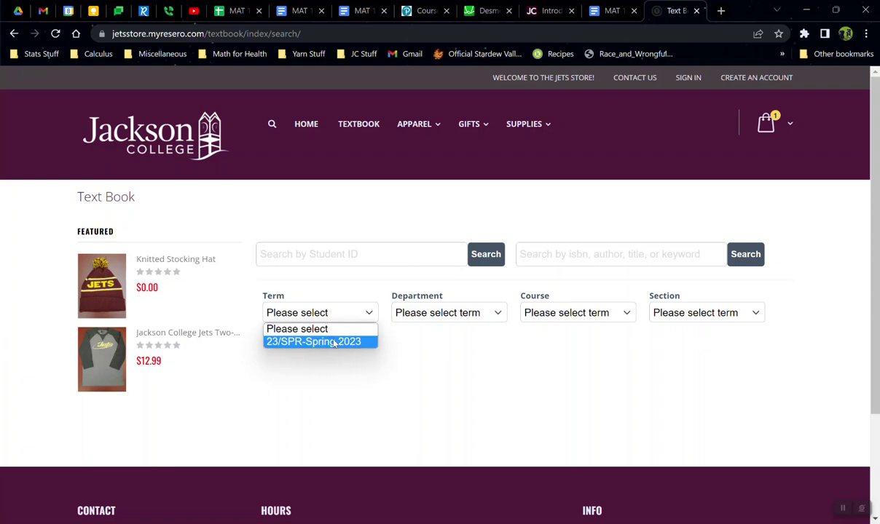
click(334, 343)
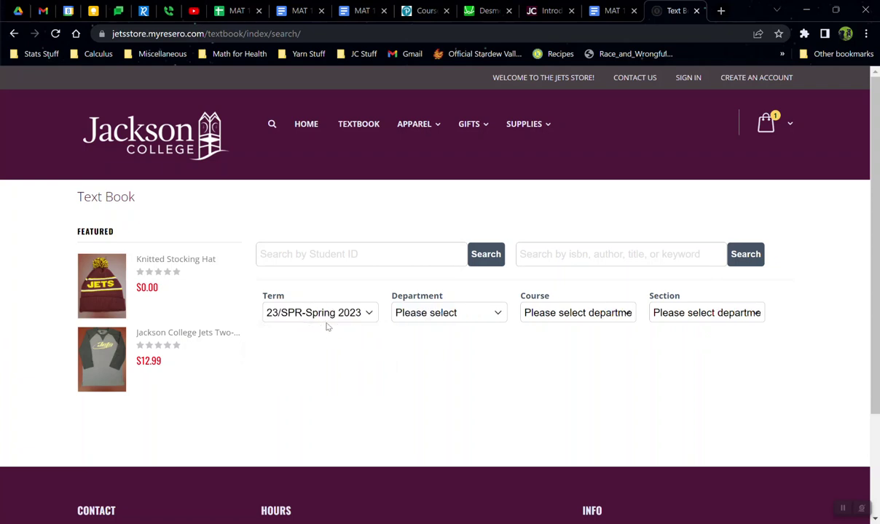
click(434, 322)
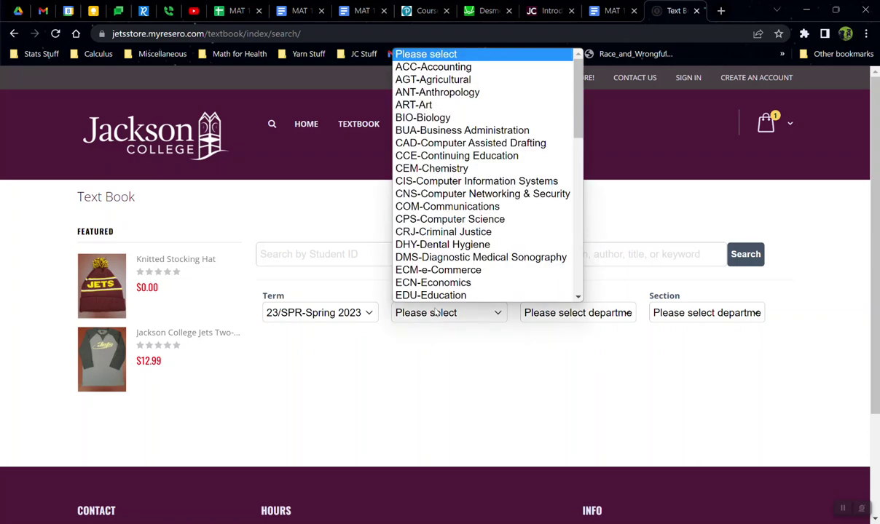
scroll(437, 277, down, 6)
scroll(439, 182, up, 2)
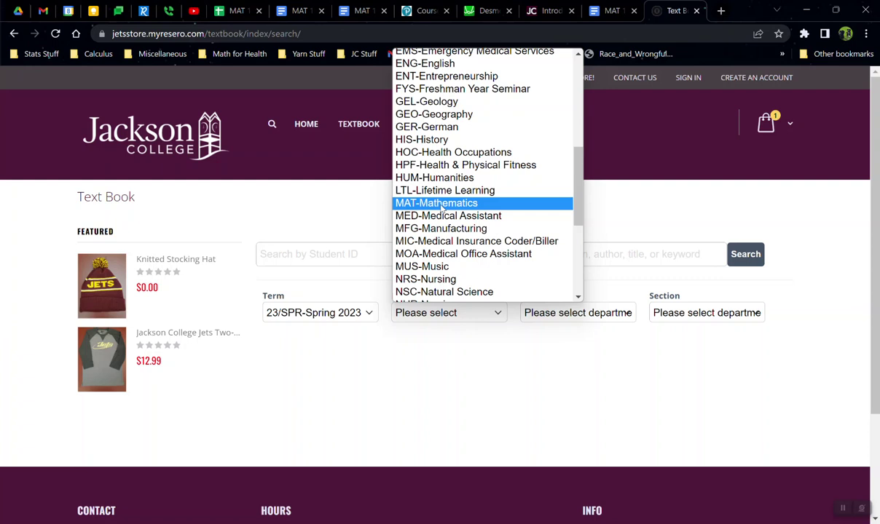
click(457, 204)
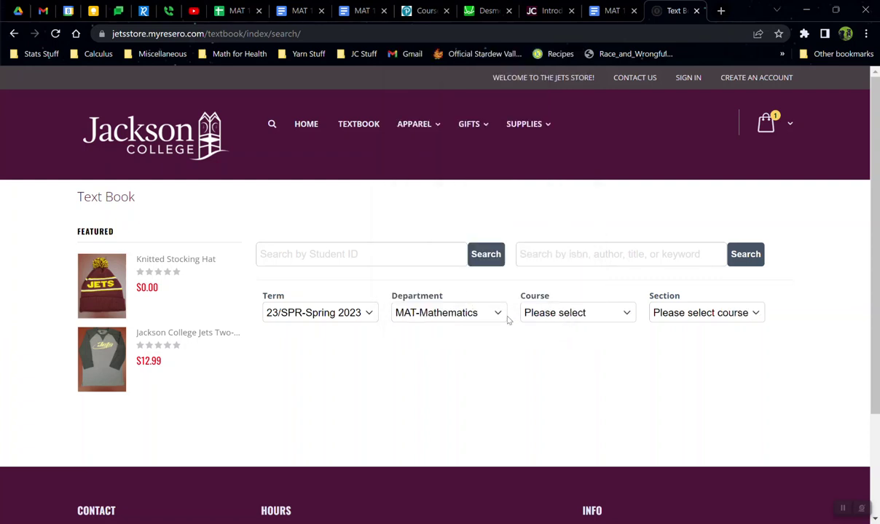
Step: Choose course 133-Intro to Probability & Stats and section I1-MAT-133-I1 for the textbook search
click(581, 313)
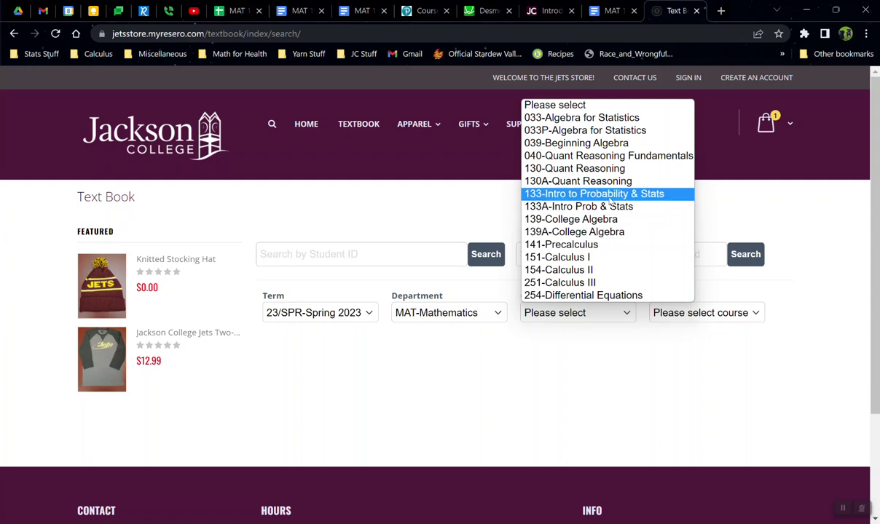
click(582, 194)
click(712, 313)
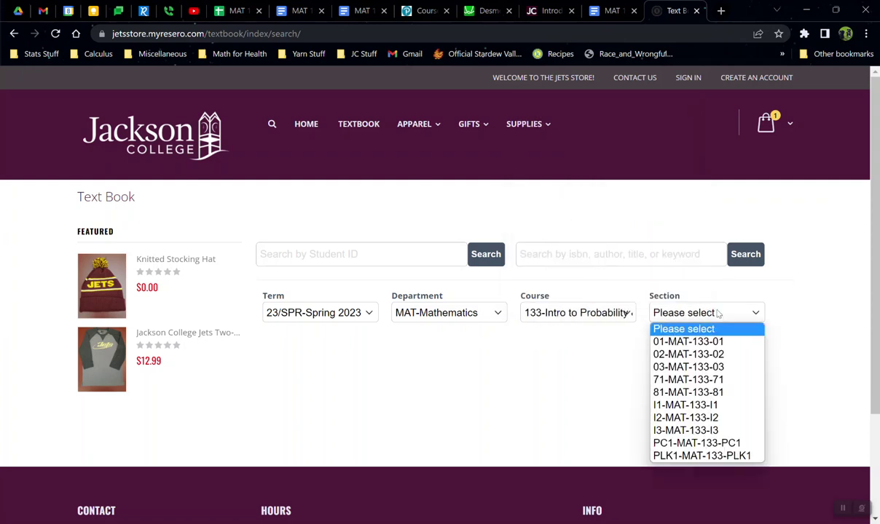
click(717, 407)
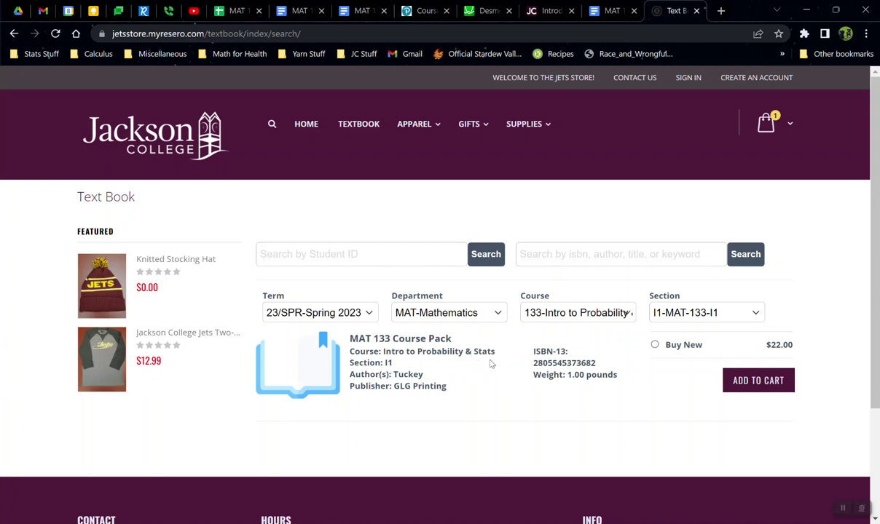
Step: Highlight the MAT 133 Course Pack's author and price, and add it to the cart as Buy New
double_click(408, 375)
double_click(397, 374)
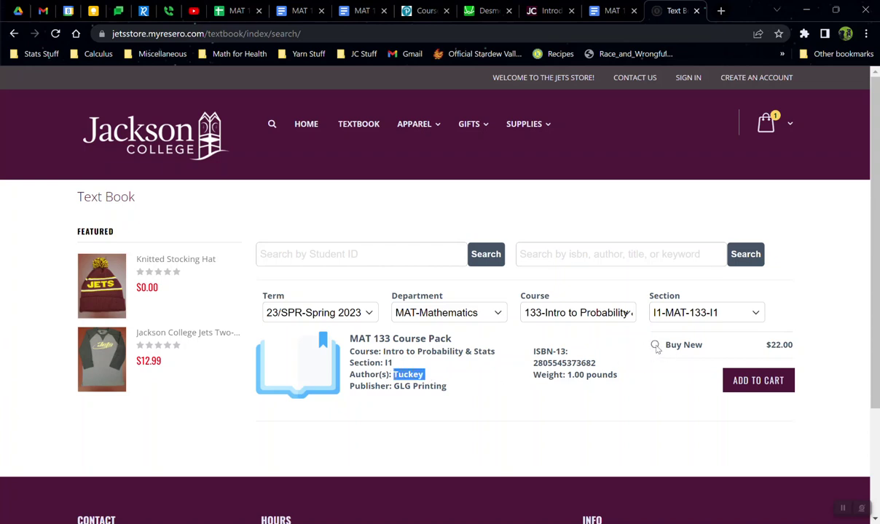
drag(757, 346, 794, 347)
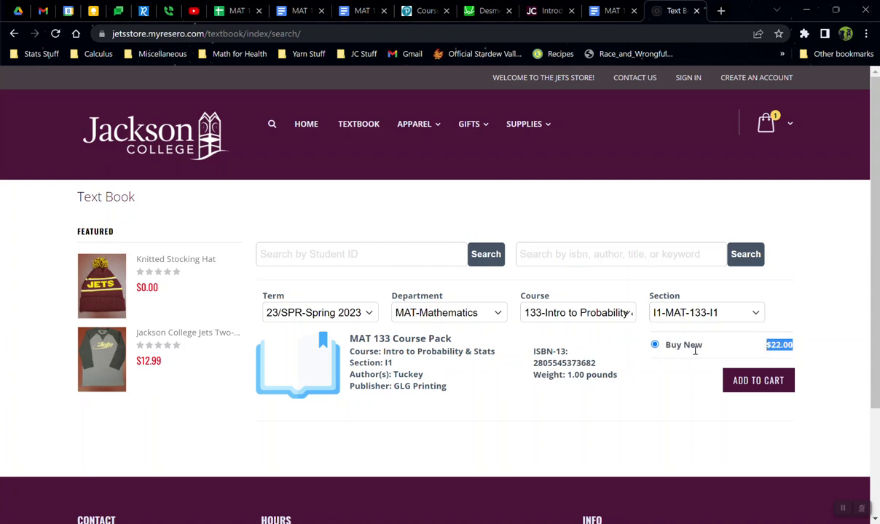
click(748, 381)
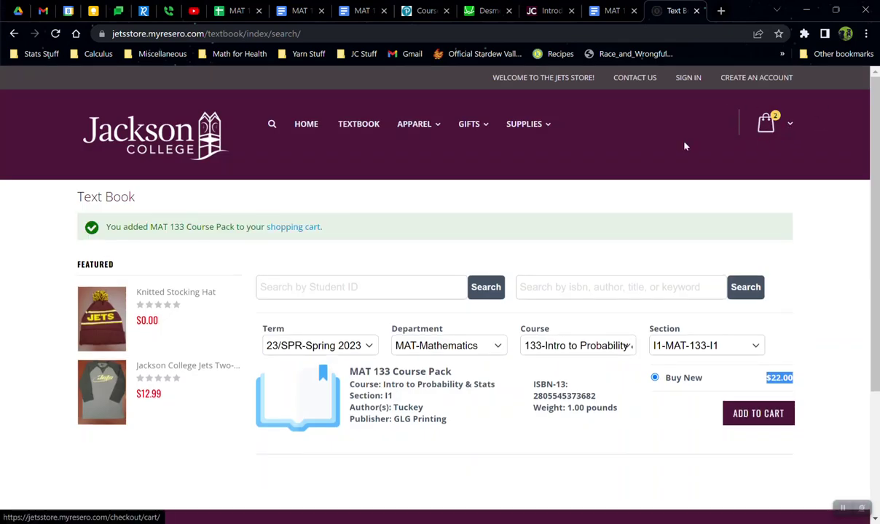
Step: Open the shopping cart and update the MAT 133 Course Pack quantity to 1
click(288, 229)
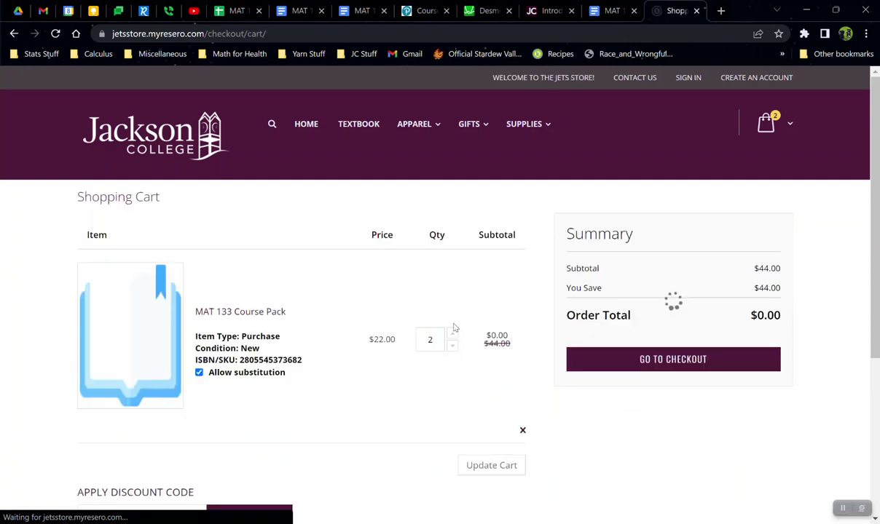
double_click(430, 339)
click(452, 348)
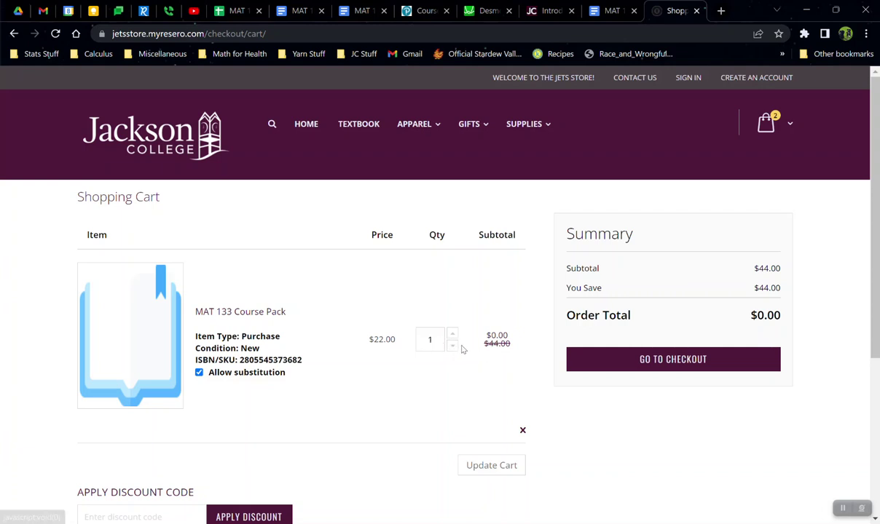
scroll(481, 374, down, 1)
click(484, 405)
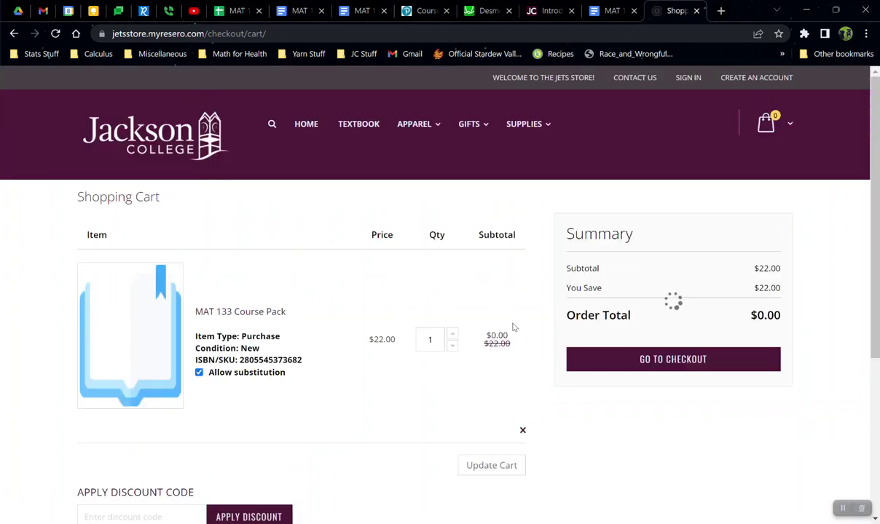
Step: Review the shopping cart and highlight the course pack's discounted subtotal
scroll(510, 343, down, 1)
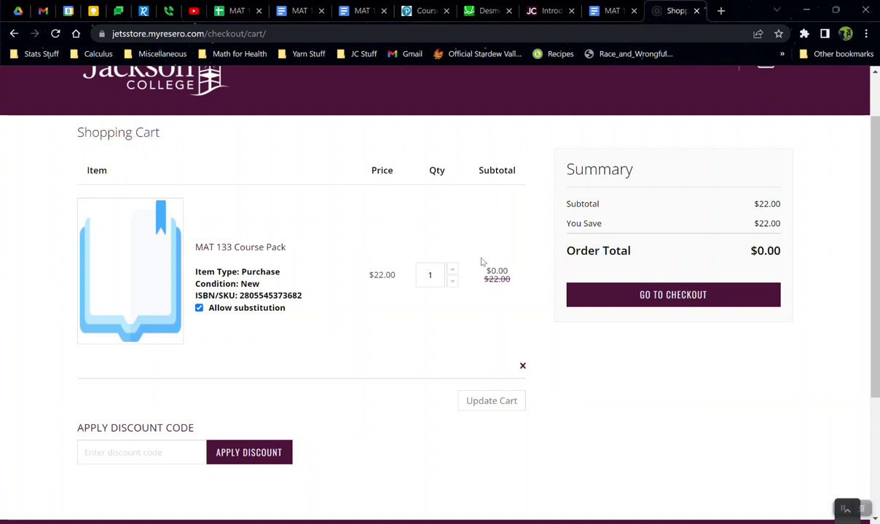
scroll(503, 295, up, 1)
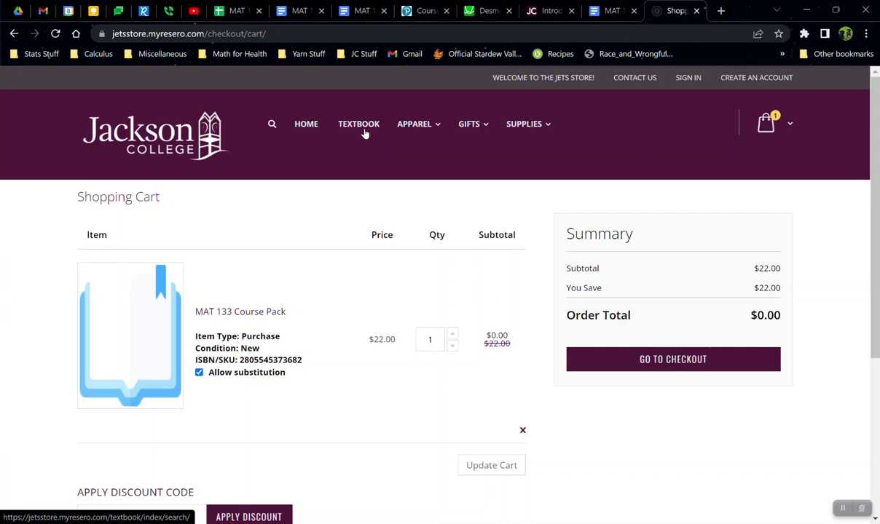
drag(486, 335, 516, 344)
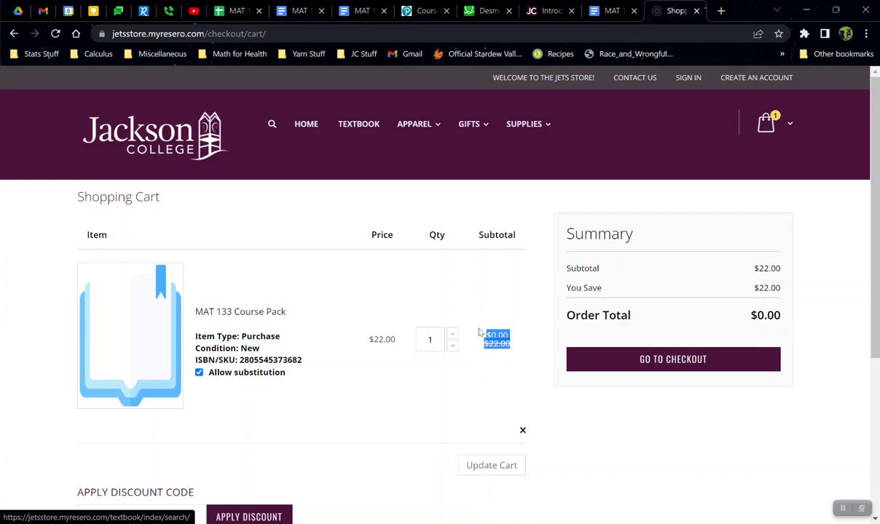
click(521, 347)
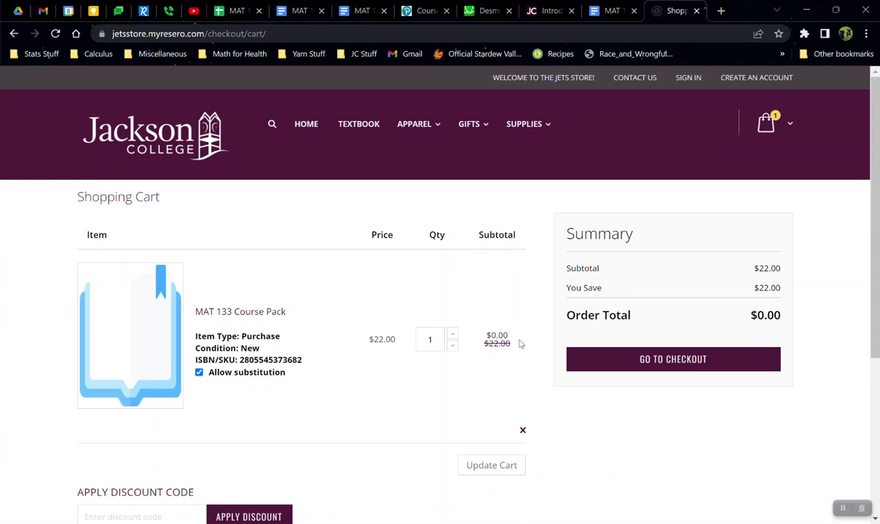
Step: Proceed to checkout and look over the customer login page, highlighting the sign-in instructions for registered customers
scroll(519, 344, down, 1)
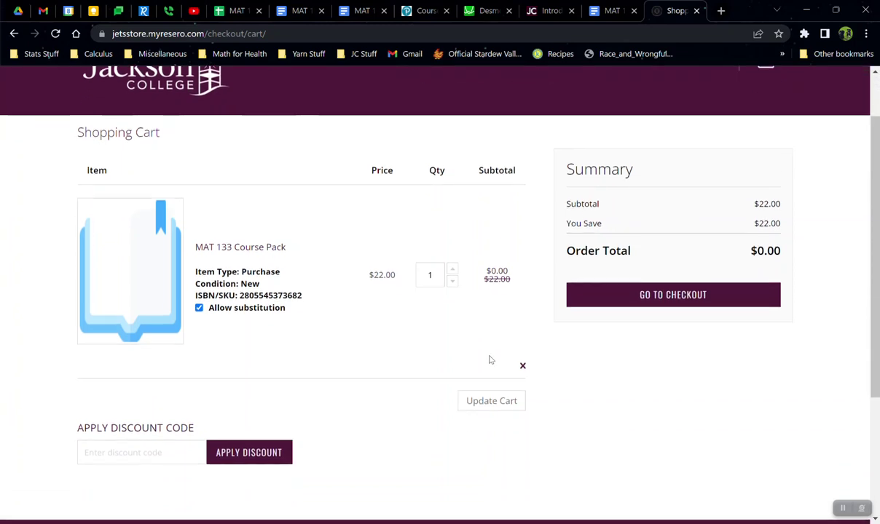
click(634, 298)
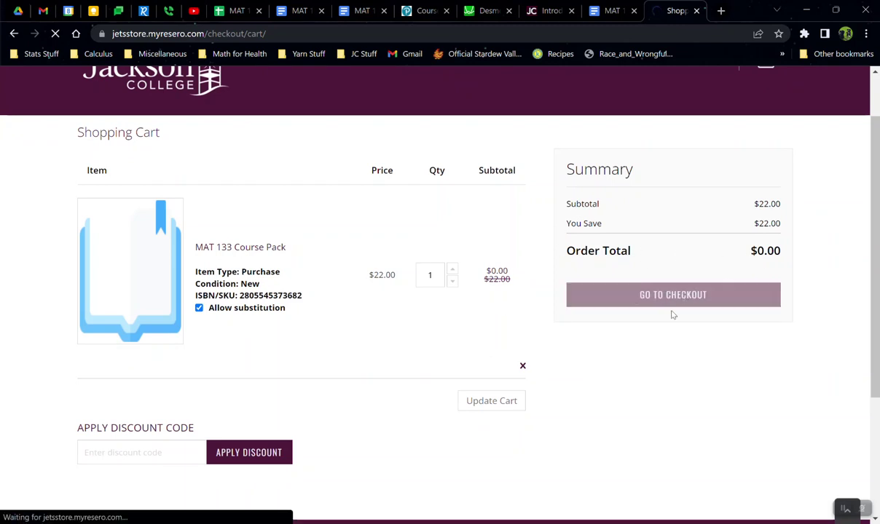
scroll(220, 324, down, 1)
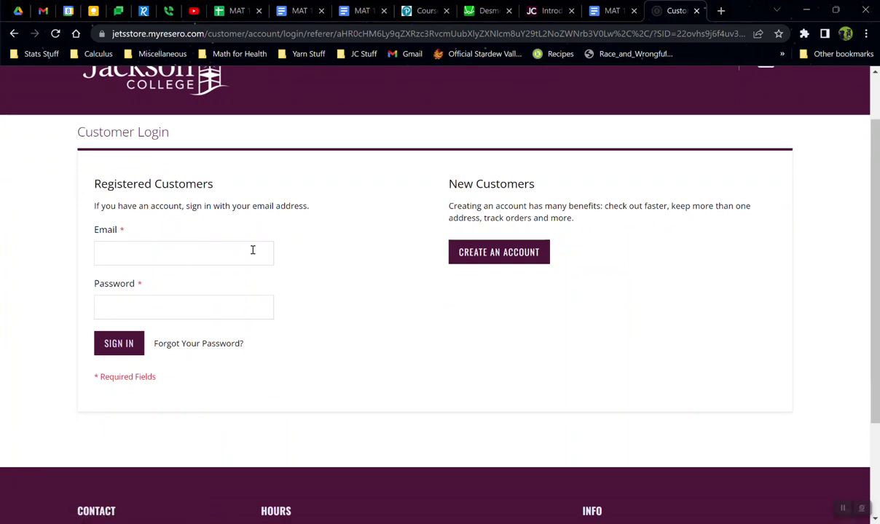
drag(464, 184, 533, 218)
drag(150, 202, 228, 224)
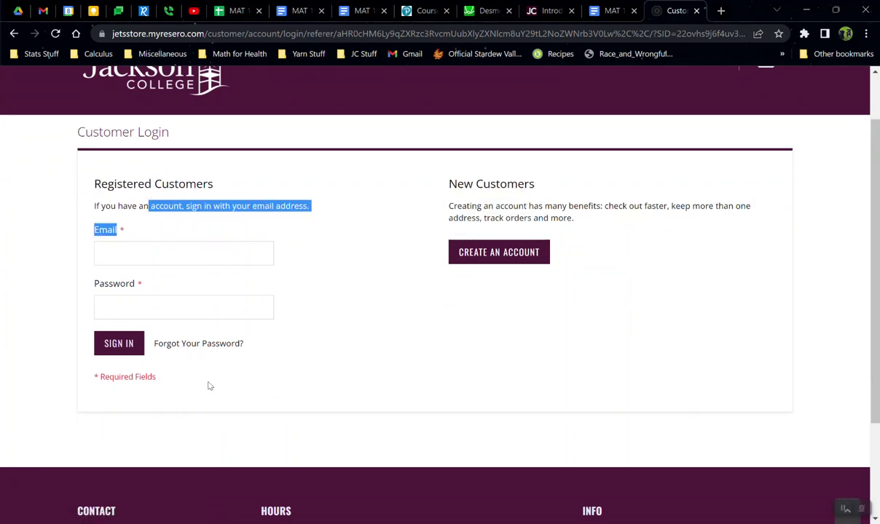
scroll(281, 355, up, 1)
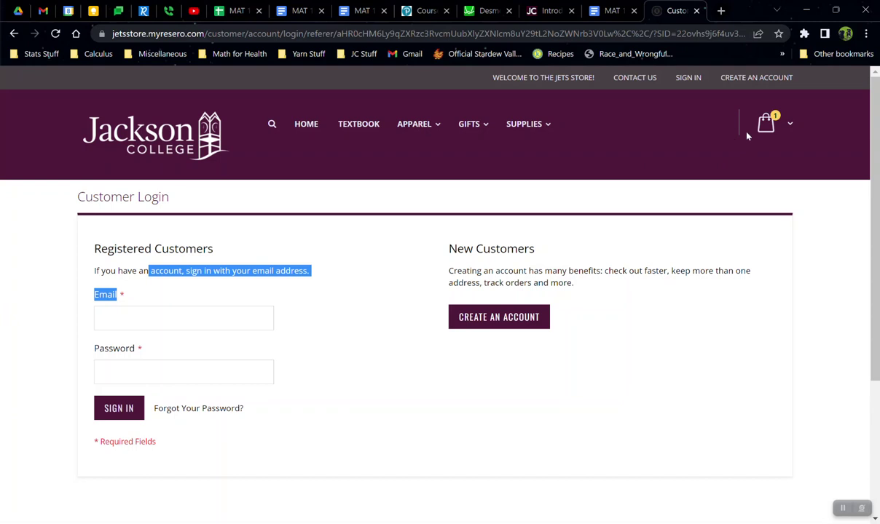
Step: Return from the customer login page to the full shopping cart and view its contents
click(765, 128)
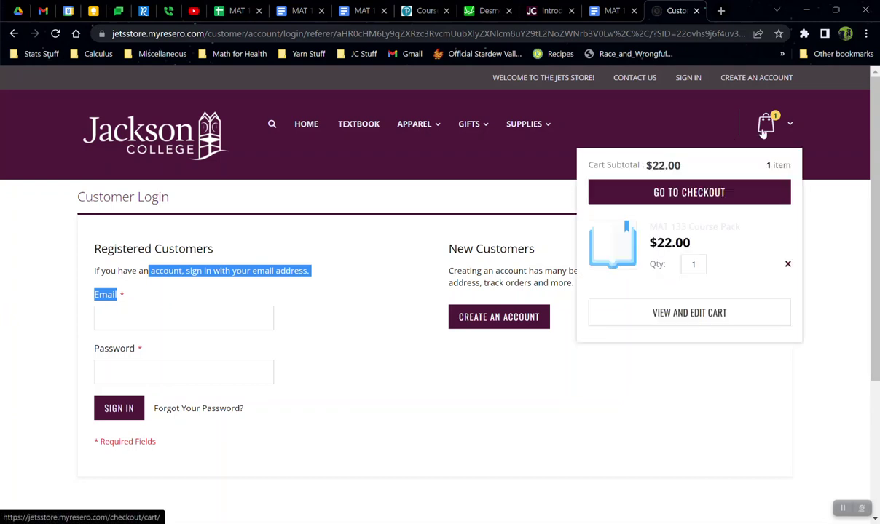
click(696, 316)
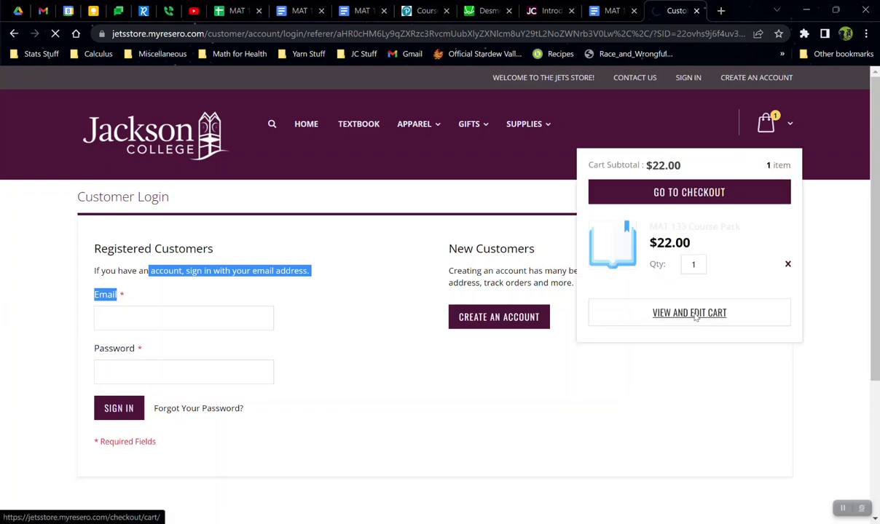
scroll(462, 377, down, 2)
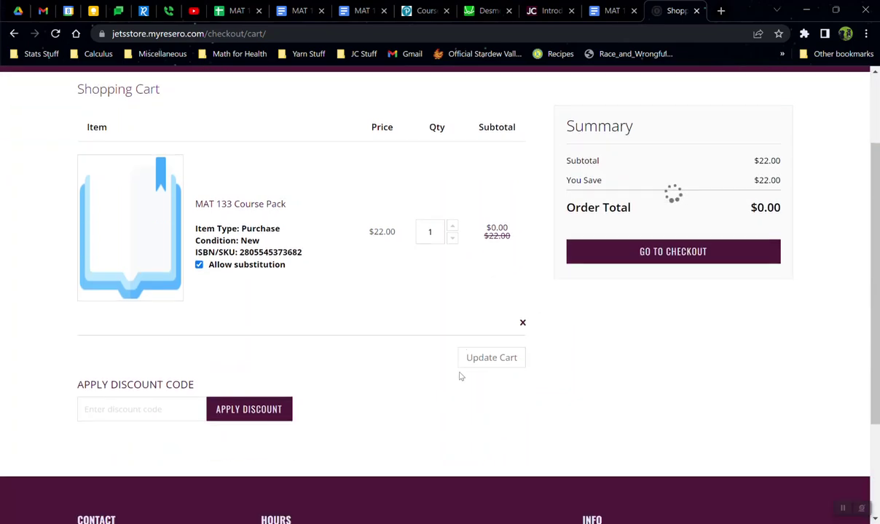